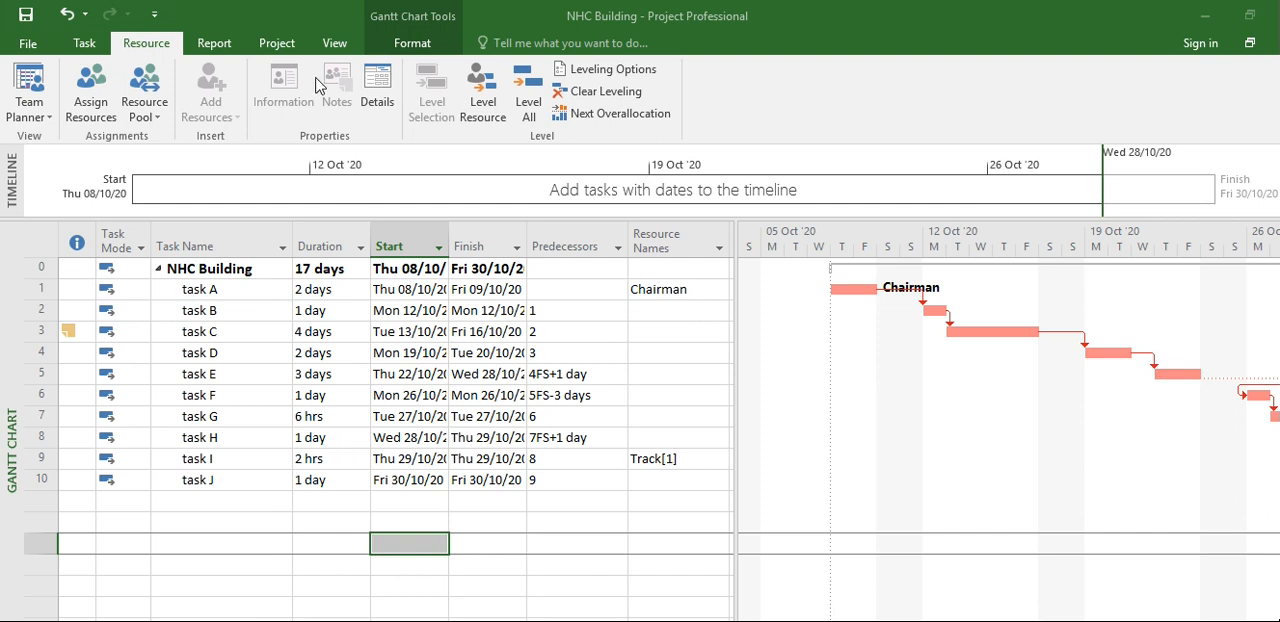
# Show the project as a Network Diagram and look along the chain of task boxes from task A to task G
pyautogui.click(343, 49)
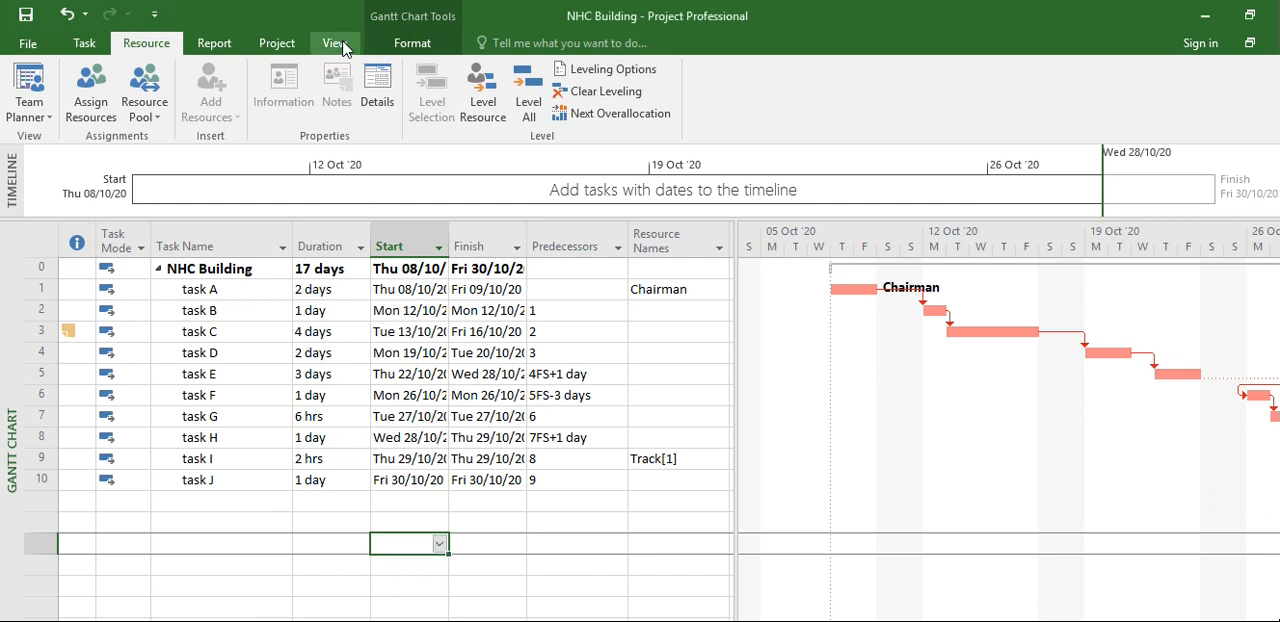
pyautogui.click(337, 48)
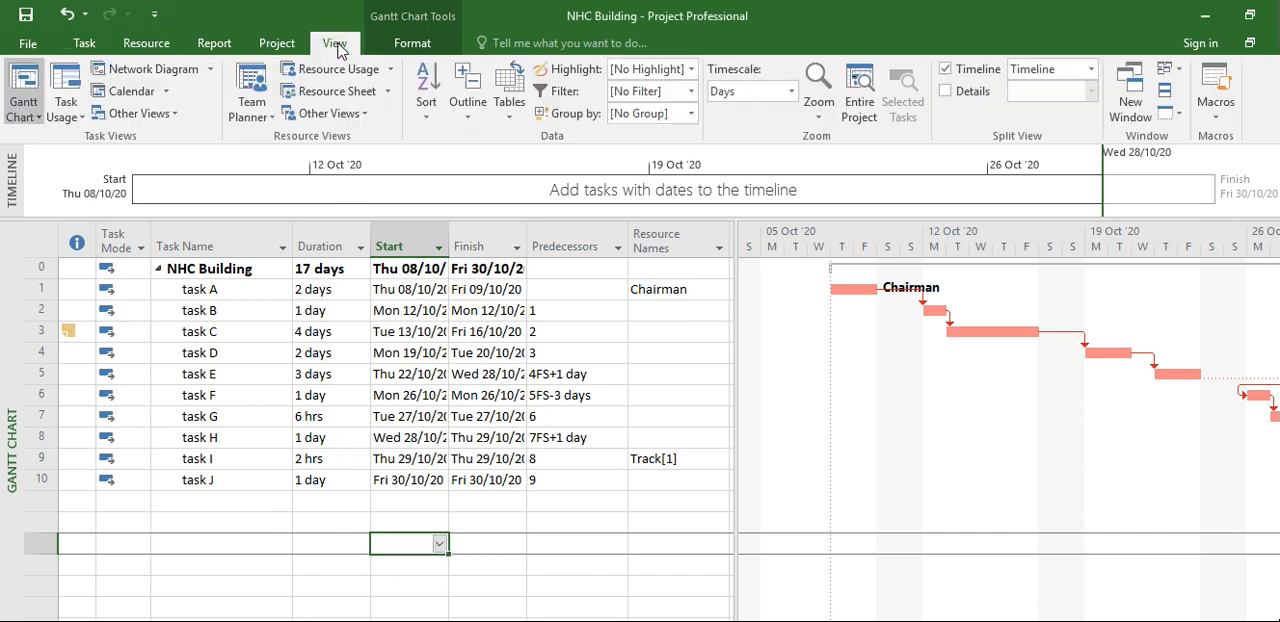
pyautogui.click(210, 69)
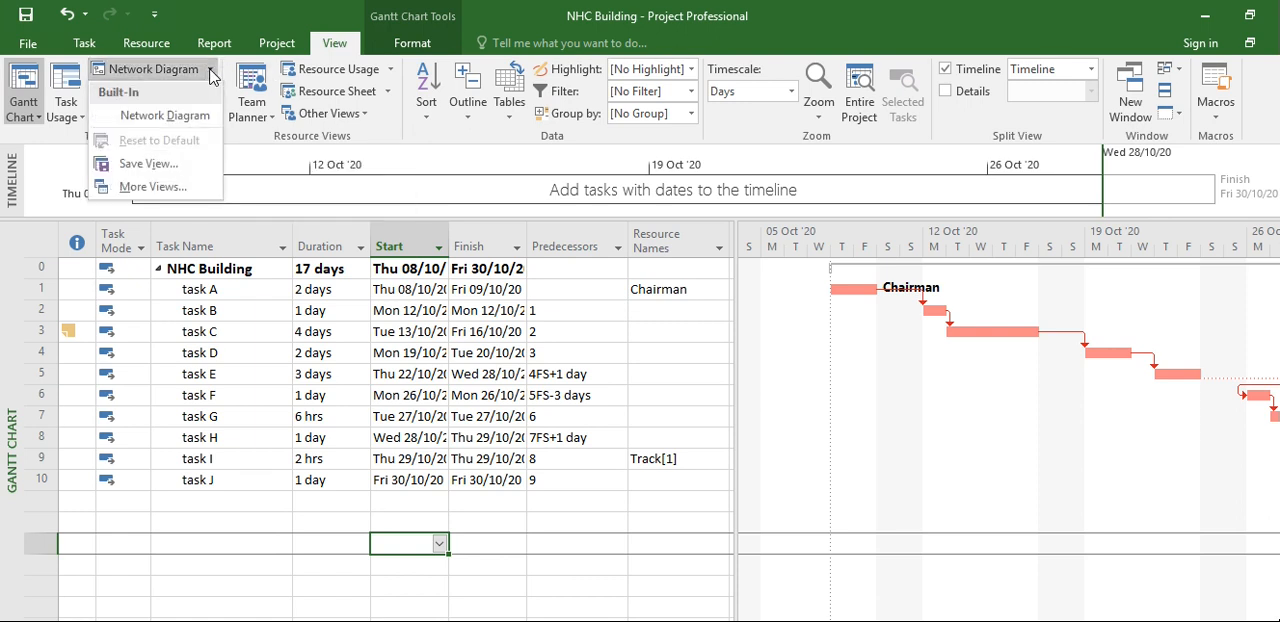
pyautogui.click(165, 116)
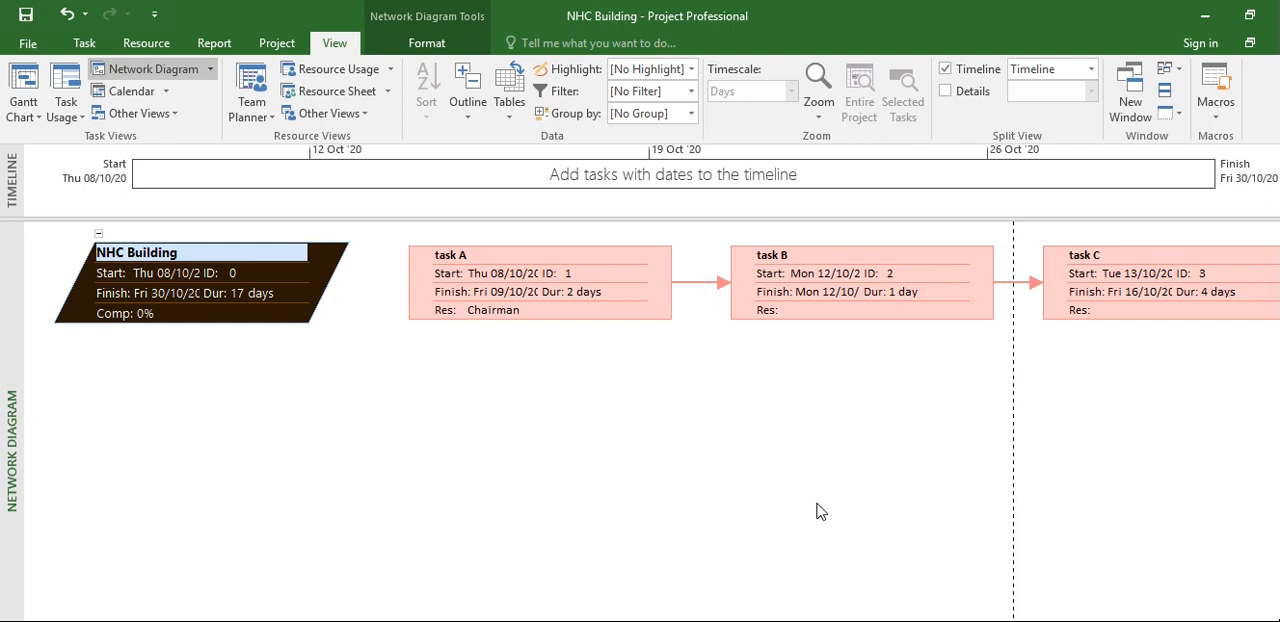
pyautogui.hscroll(10, 652, 282)
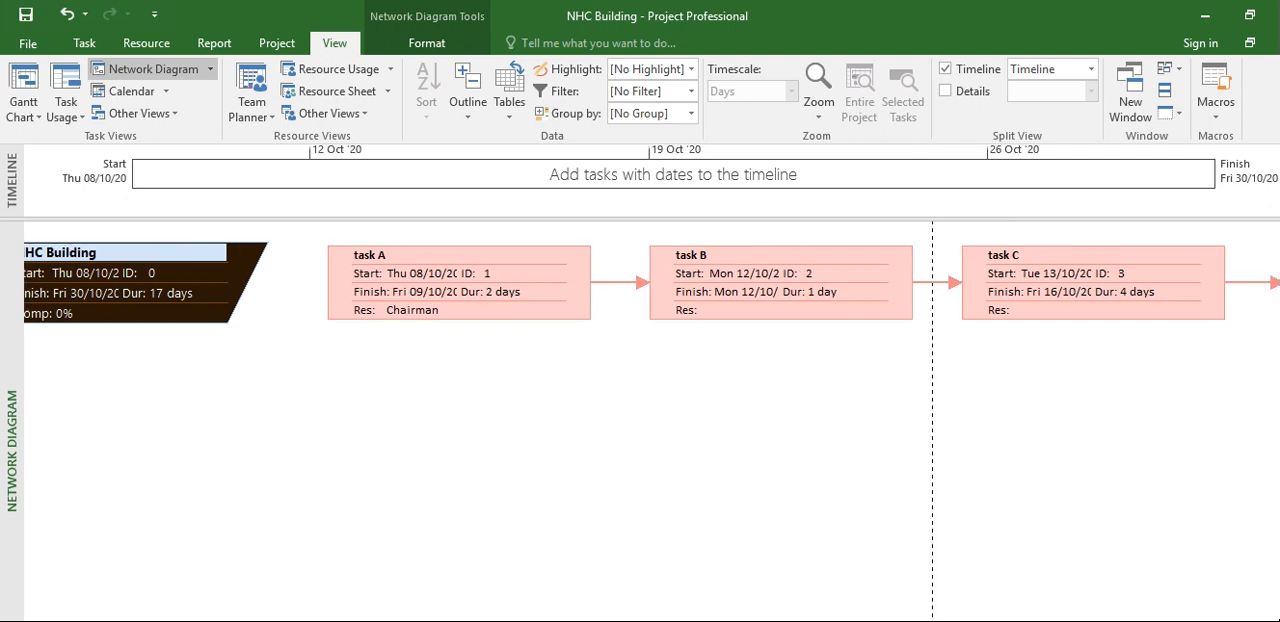
pyautogui.hscroll(3, 652, 282)
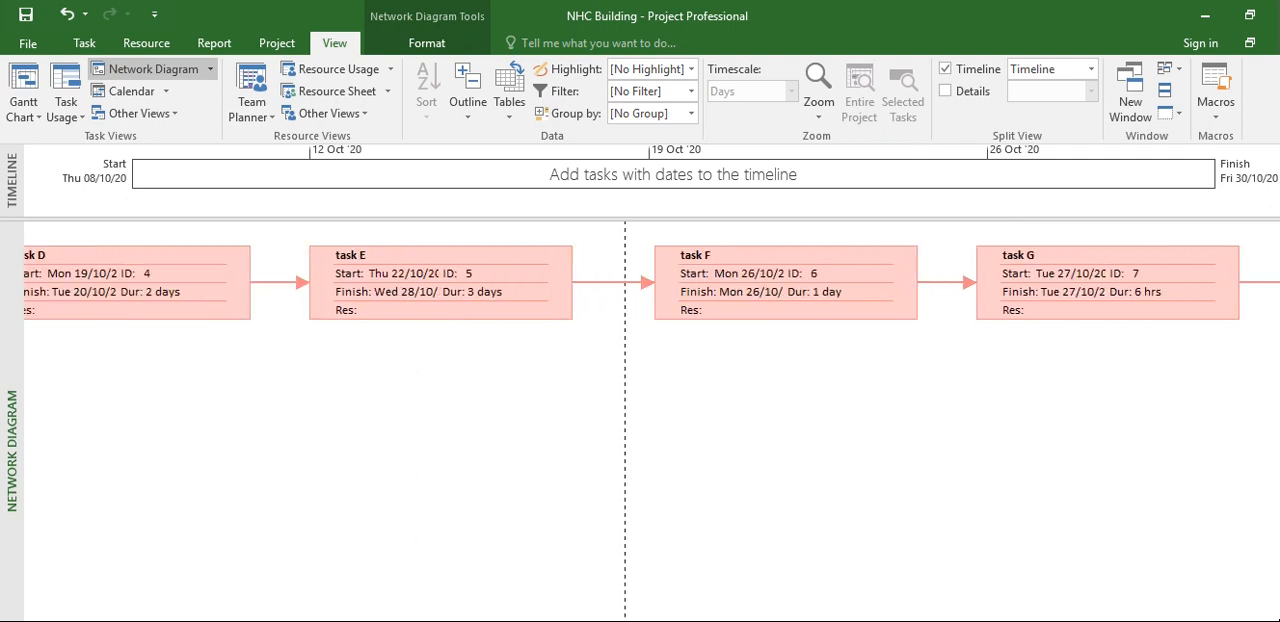
pyautogui.hscroll(-12, 652, 282)
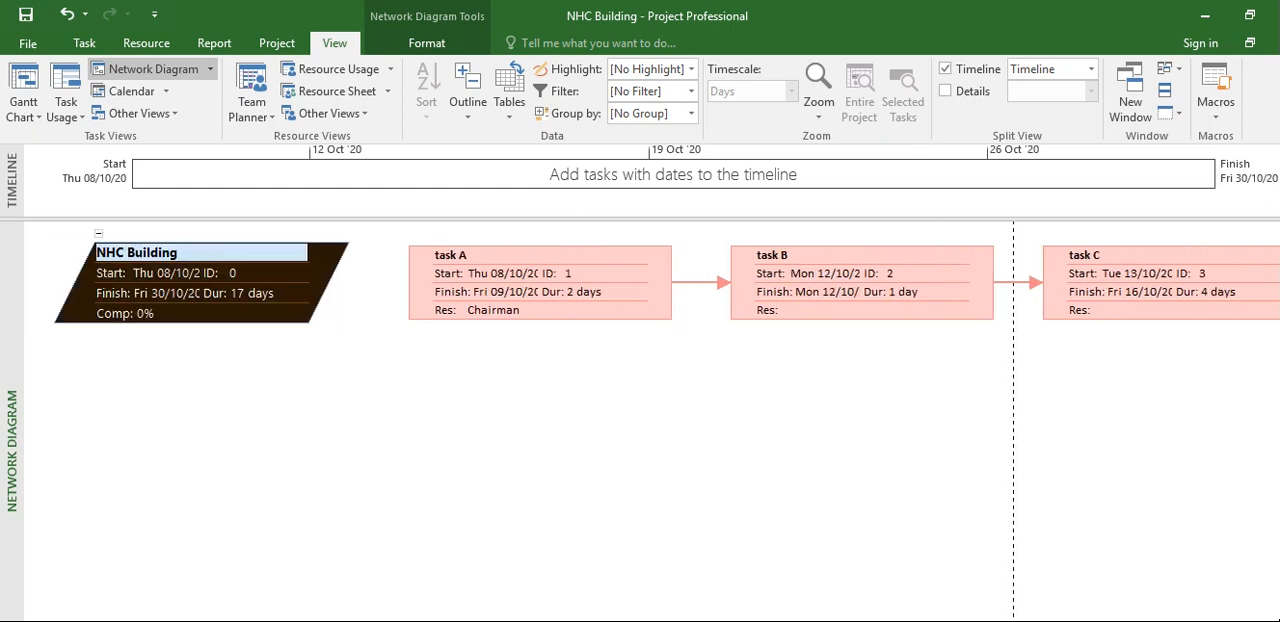
# Show the project in the Task Form view and advance from the project summary to task A's details
pyautogui.click(210, 70)
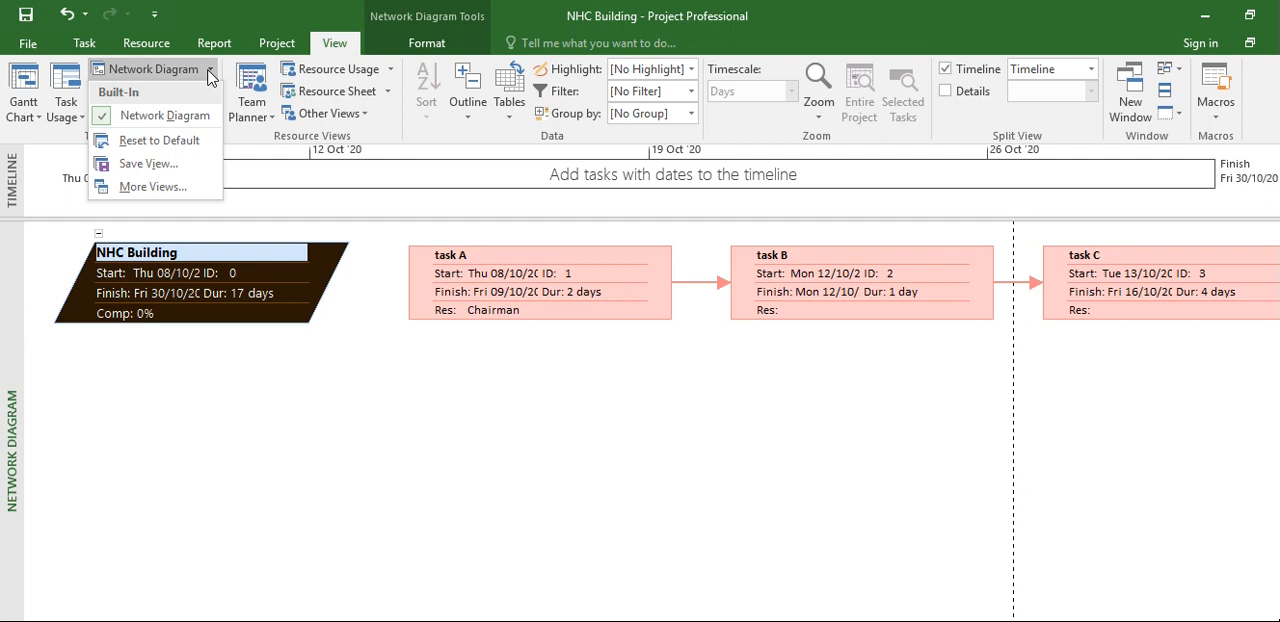
pyautogui.click(209, 75)
pyautogui.click(175, 116)
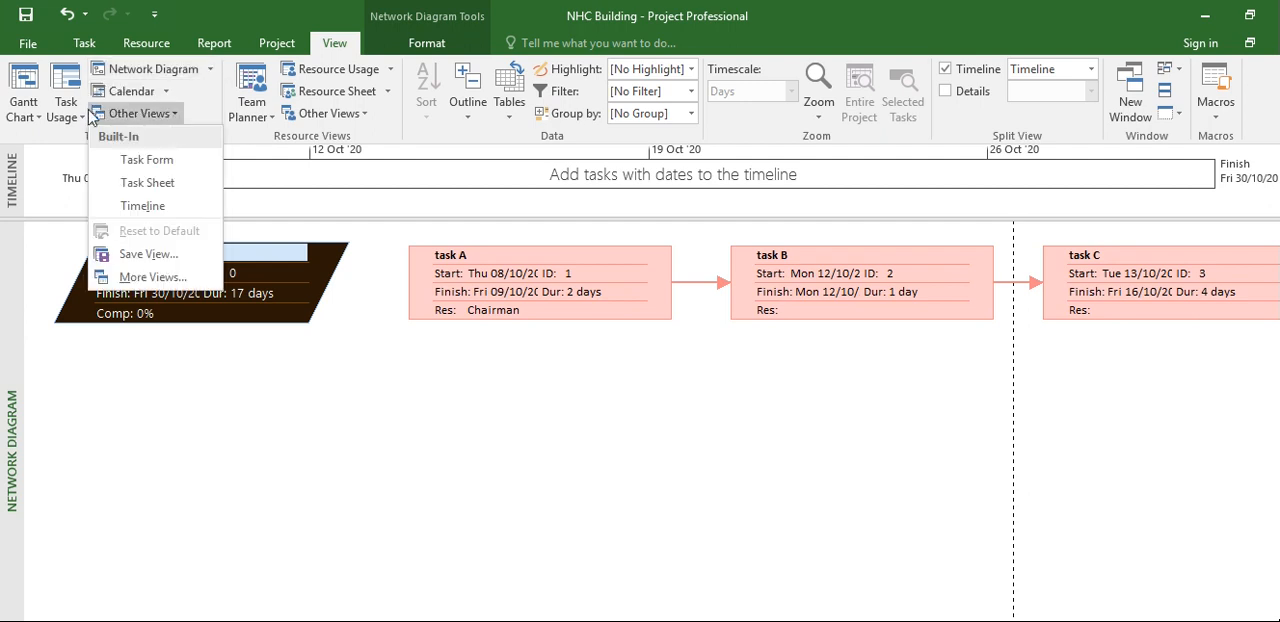
pyautogui.click(168, 162)
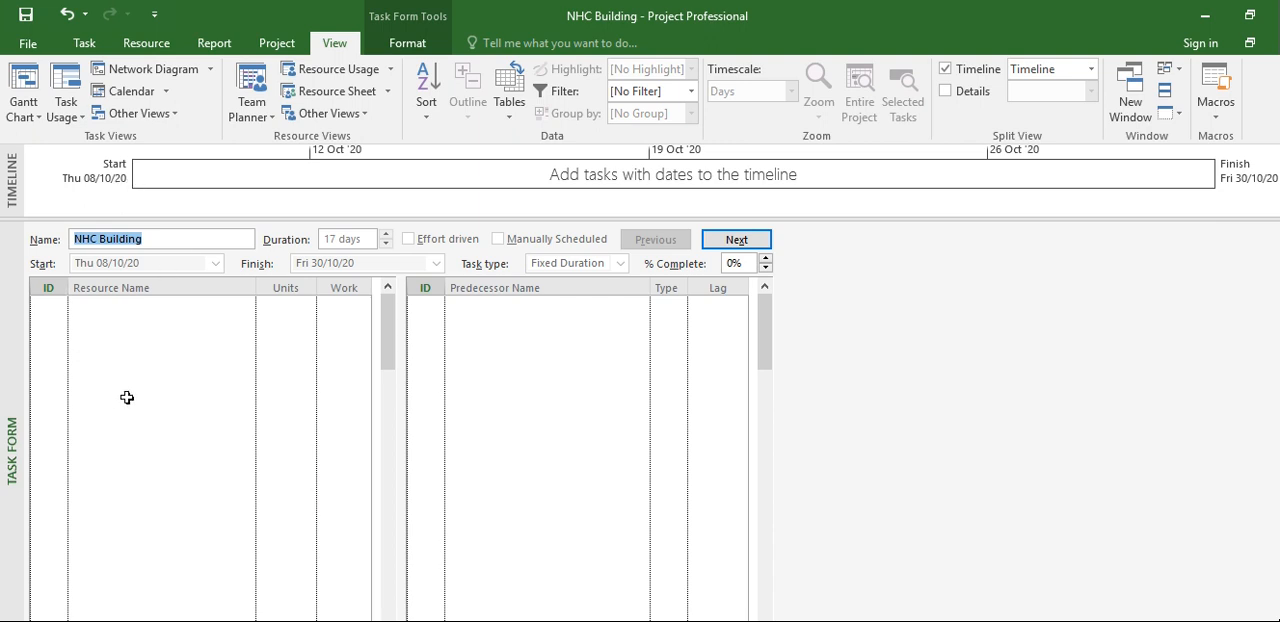
pyautogui.click(740, 241)
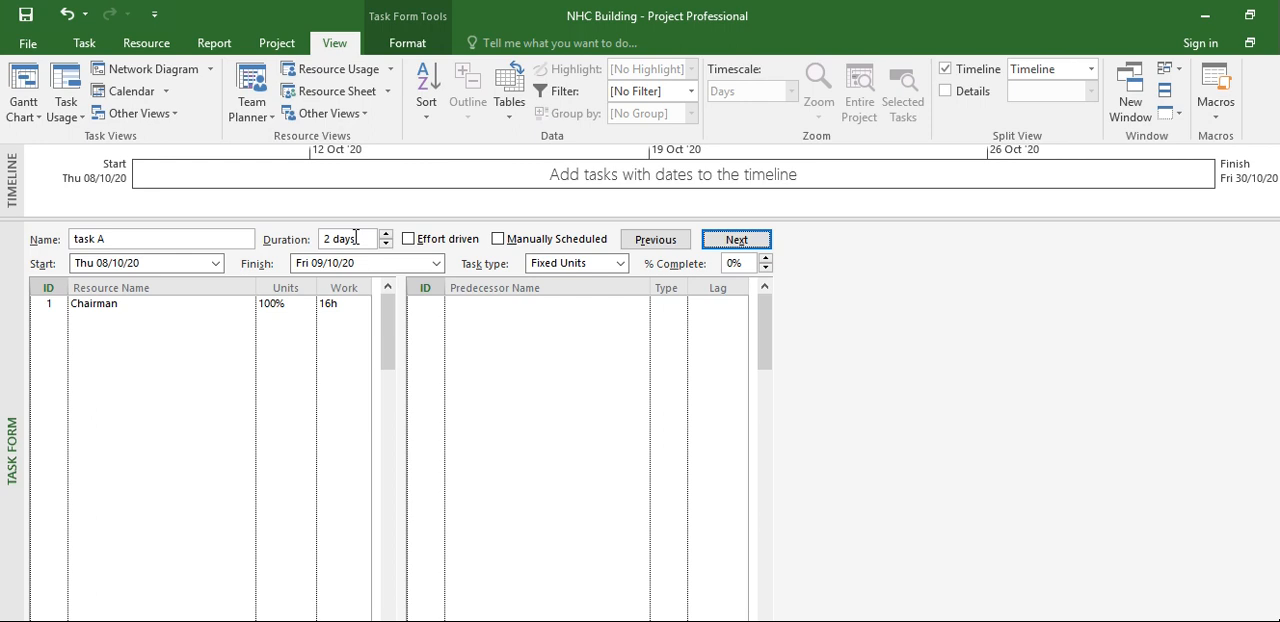
# Switch the project display from the Task Form back to the Gantt Chart view
pyautogui.click(175, 115)
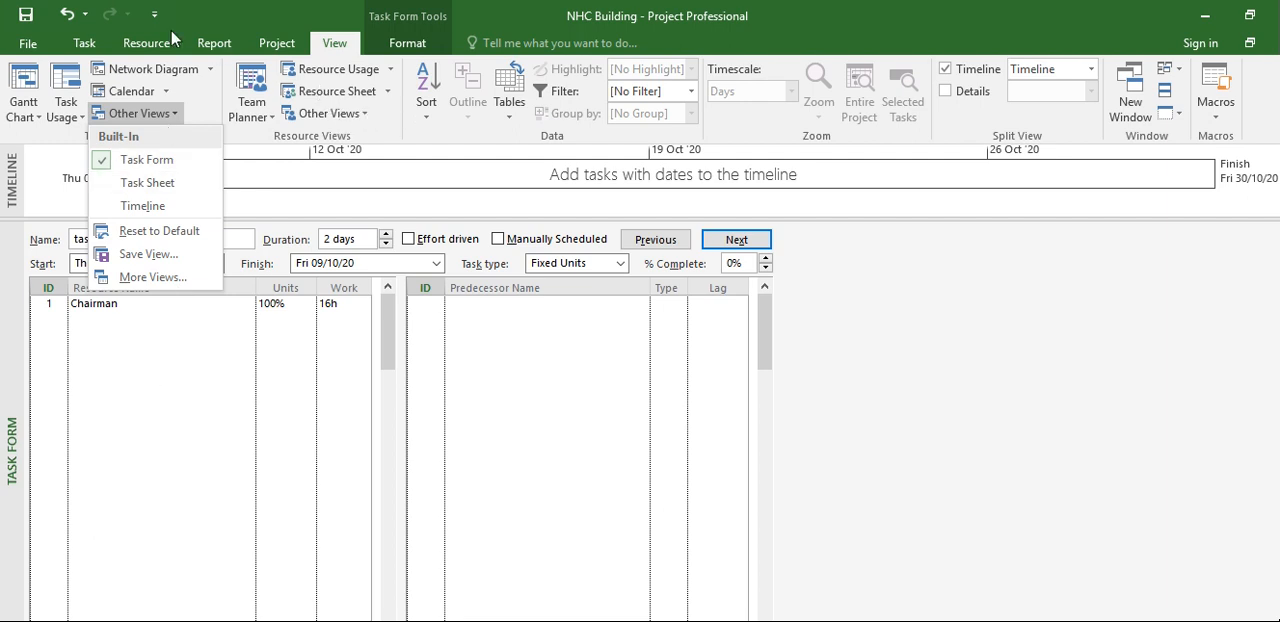
pyautogui.click(83, 45)
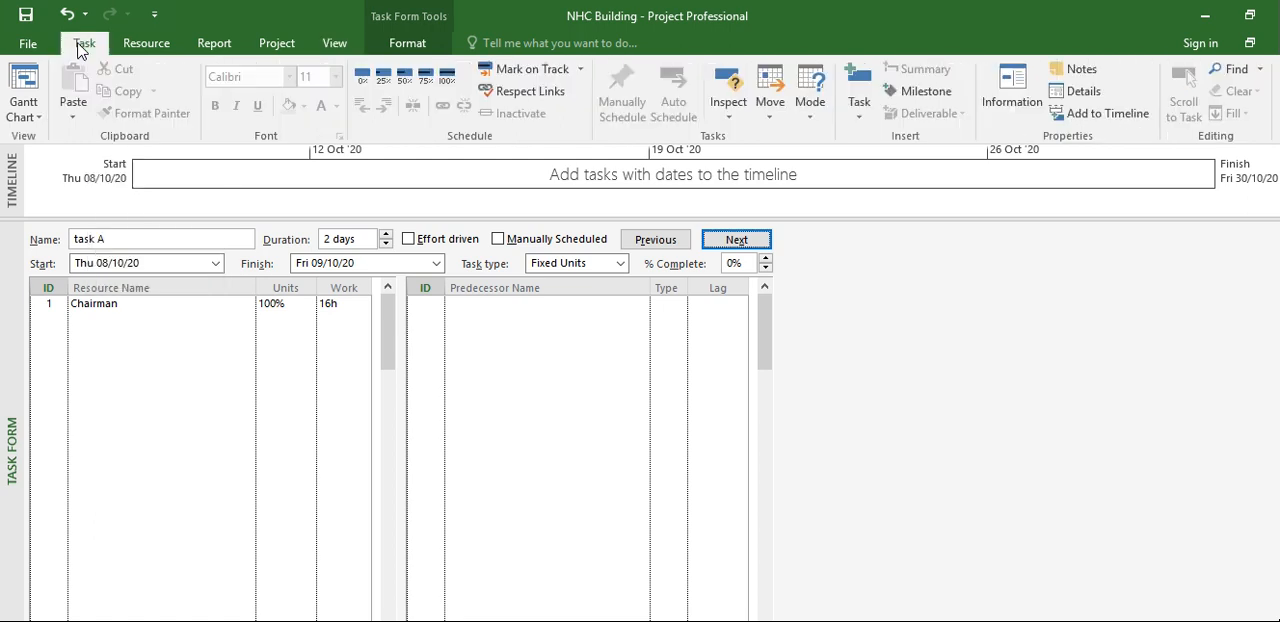
pyautogui.click(38, 115)
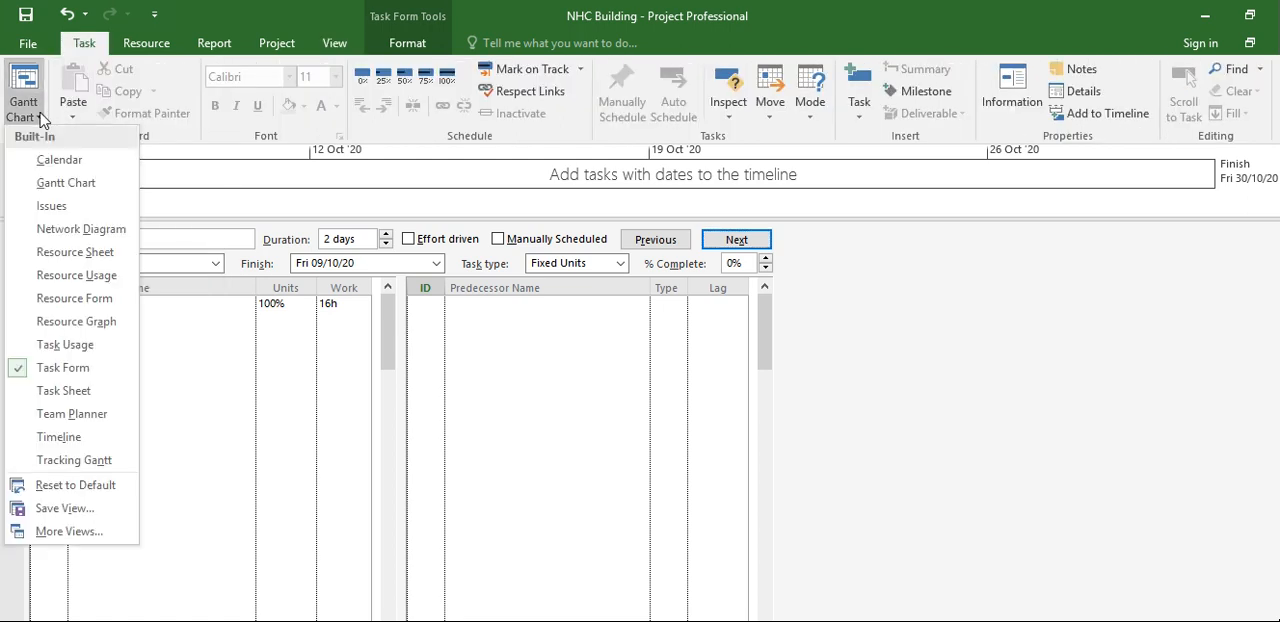
pyautogui.click(66, 183)
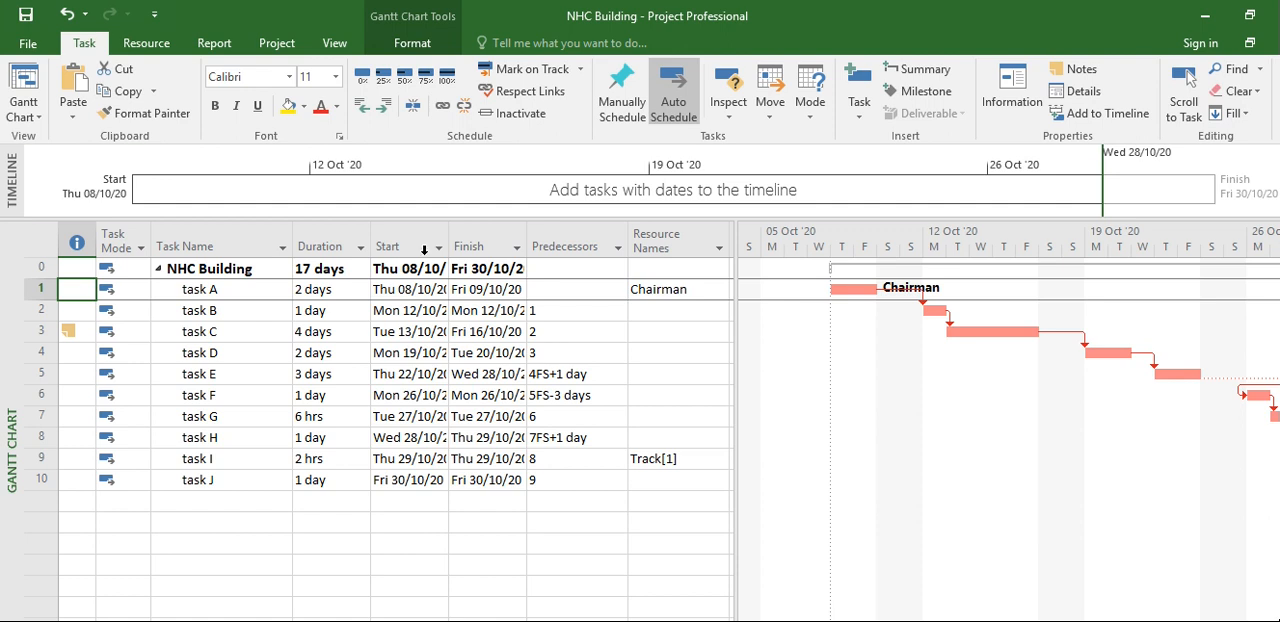
# Set the default Baseline for the entire project
pyautogui.click(277, 47)
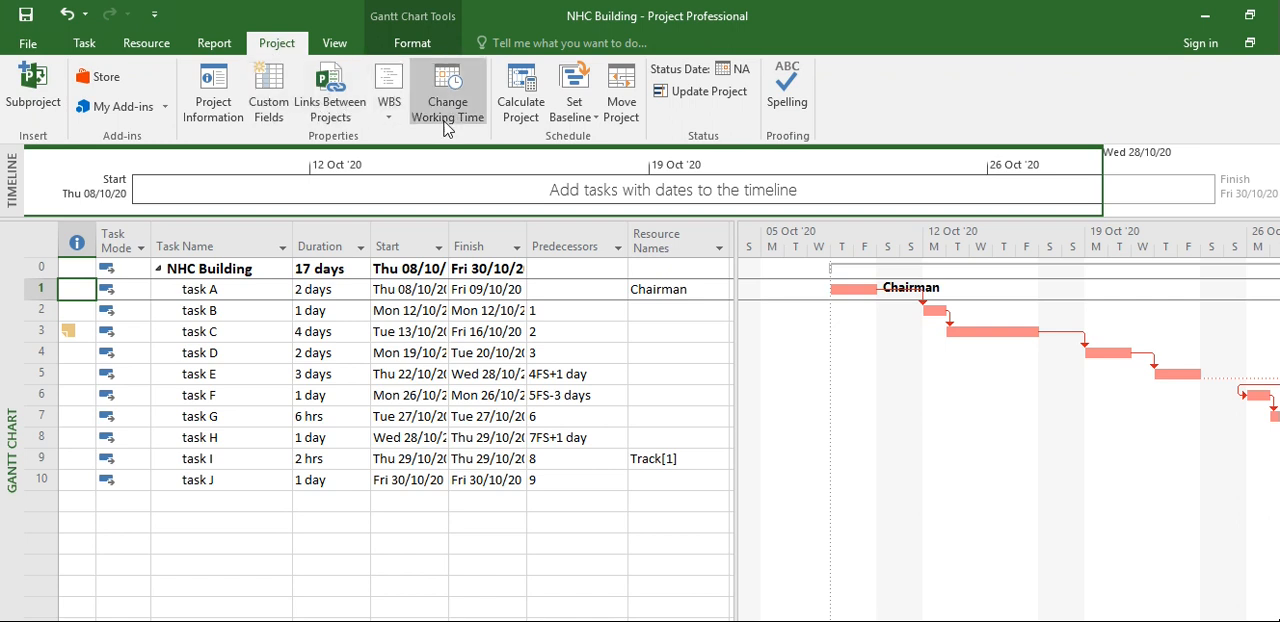
pyautogui.click(593, 118)
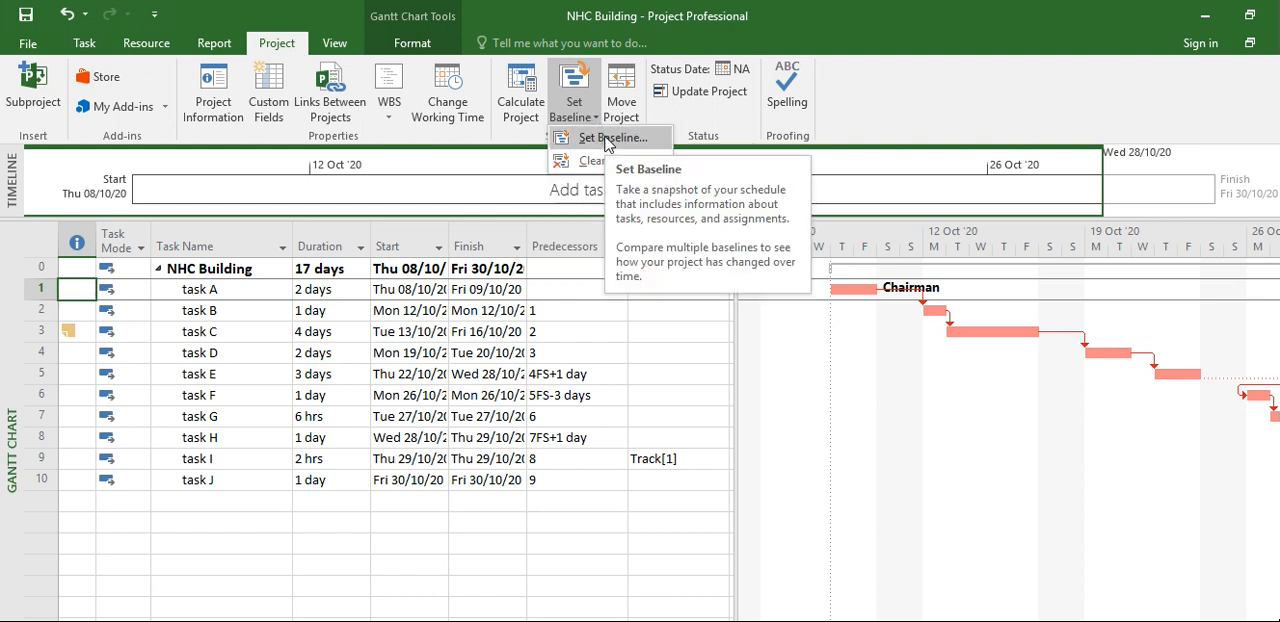
pyautogui.click(607, 139)
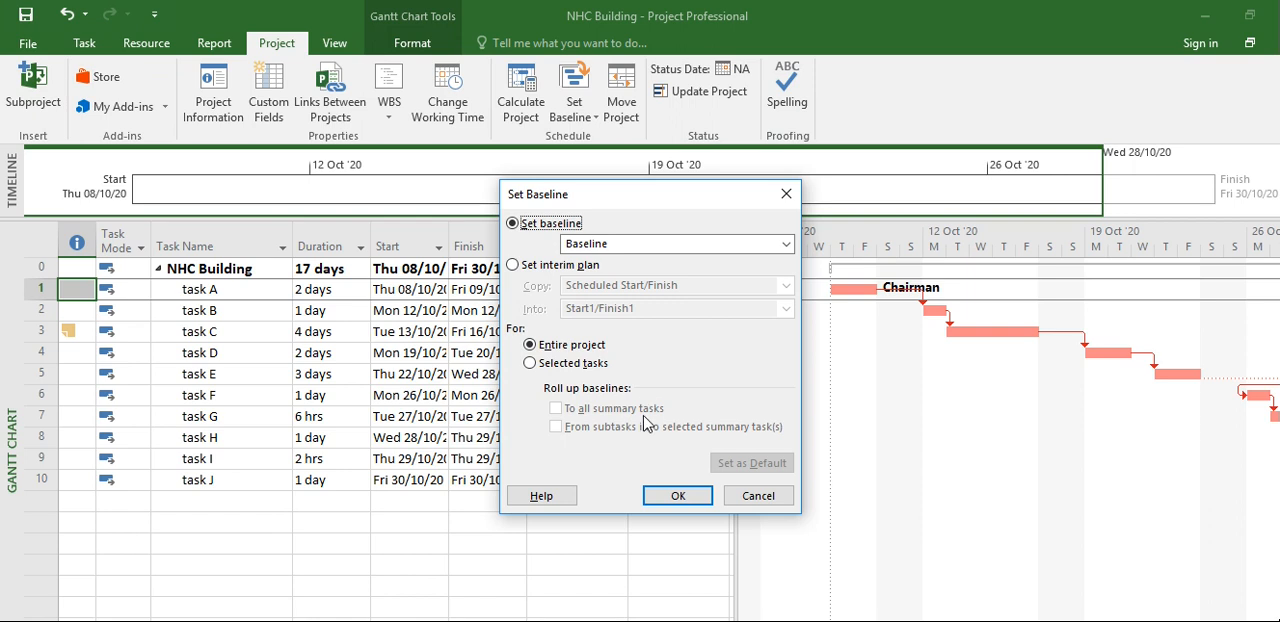
pyautogui.click(677, 497)
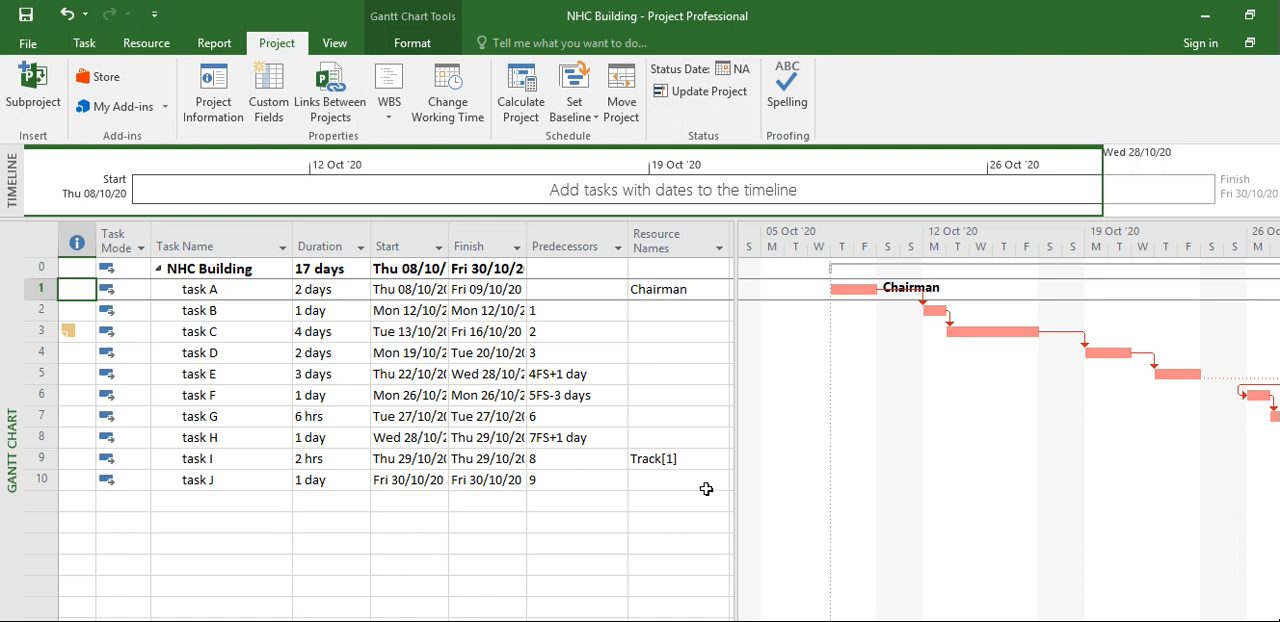
pyautogui.moveTo(737, 482); pyautogui.dragTo(737, 482)
# Update the entire project's work as complete through Sat 10/10/20, using the 0% - 100% complete option
pyautogui.click(597, 123)
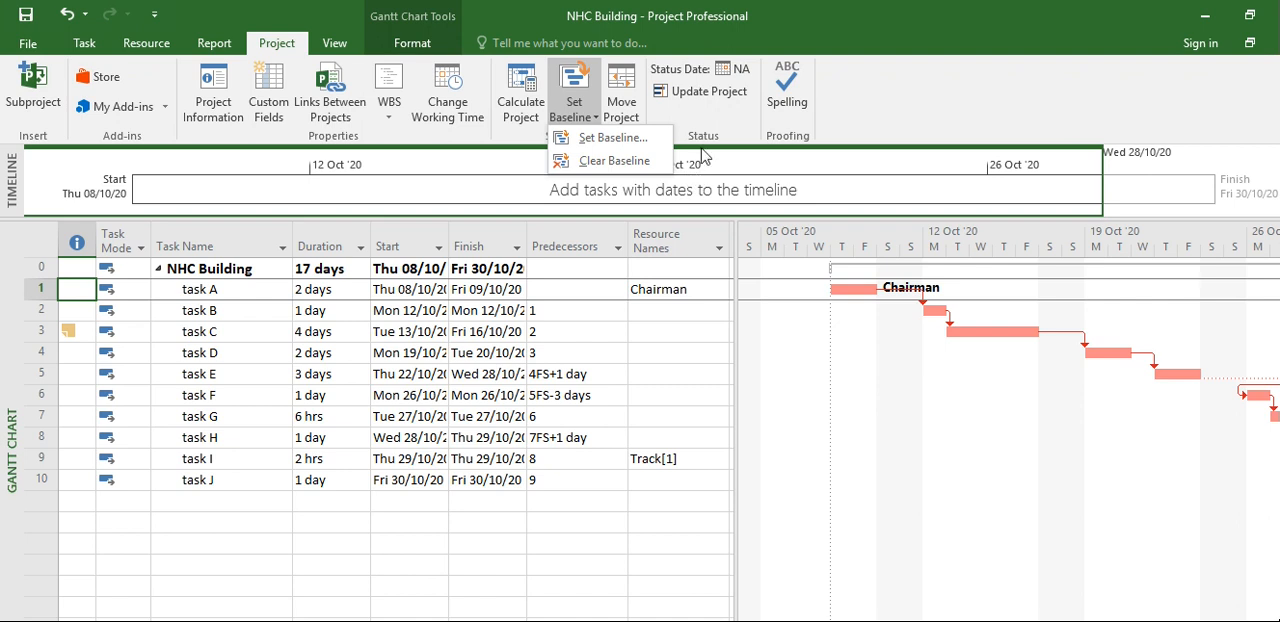
pyautogui.click(715, 95)
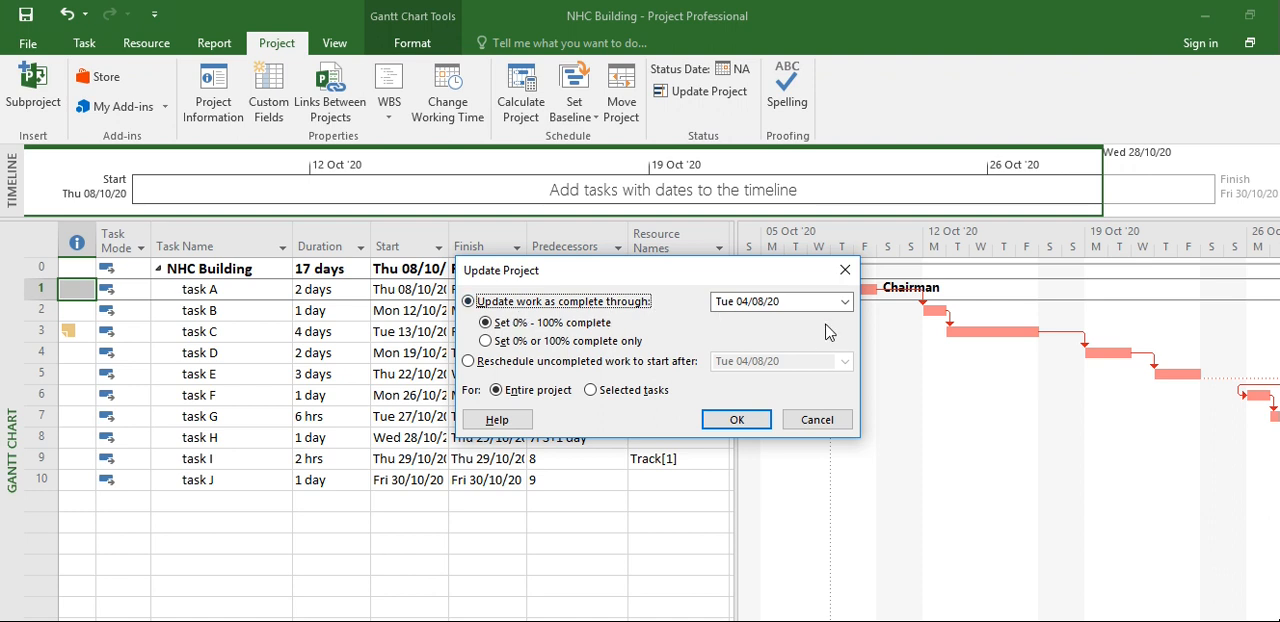
pyautogui.click(845, 301)
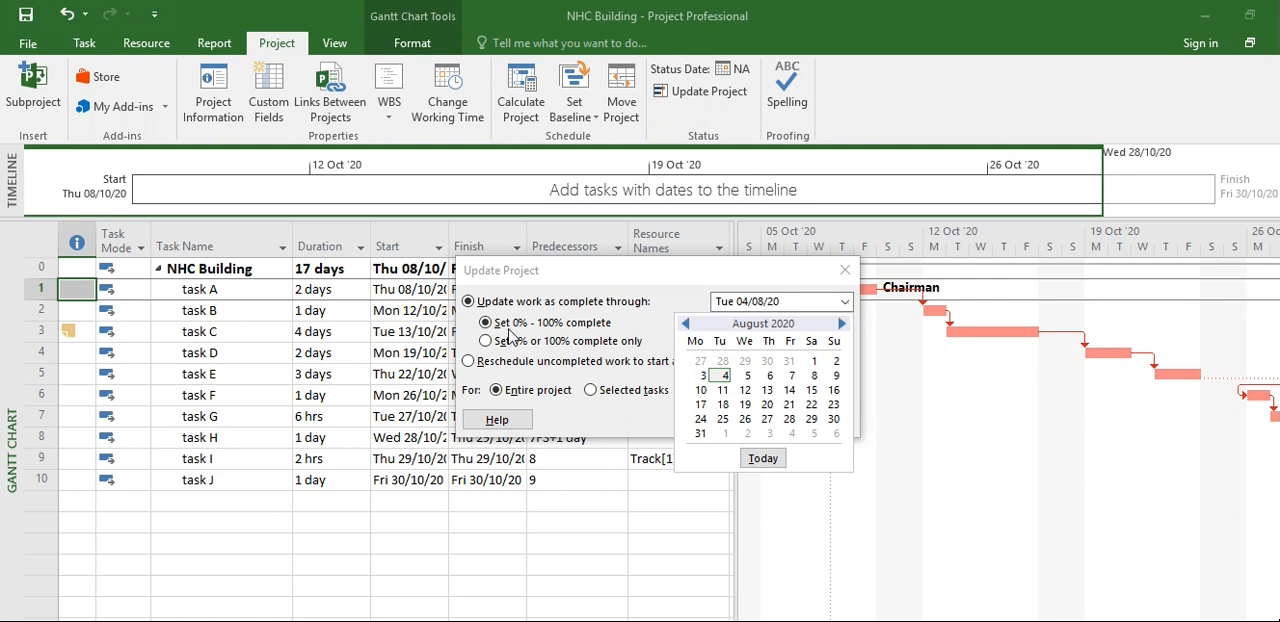
pyautogui.click(842, 324)
pyautogui.click(842, 324)
pyautogui.click(842, 324)
pyautogui.click(842, 324)
pyautogui.click(842, 324)
pyautogui.click(842, 324)
pyautogui.click(686, 324)
pyautogui.click(686, 324)
pyautogui.click(686, 324)
pyautogui.click(687, 325)
pyautogui.click(687, 325)
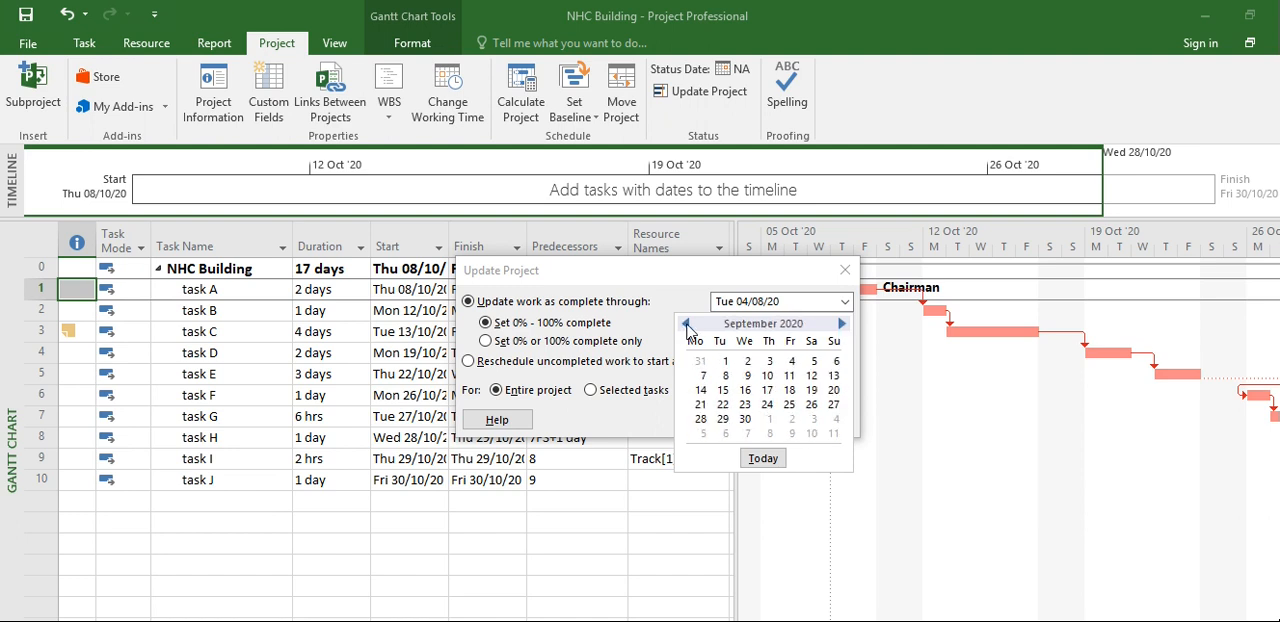
pyautogui.click(766, 375)
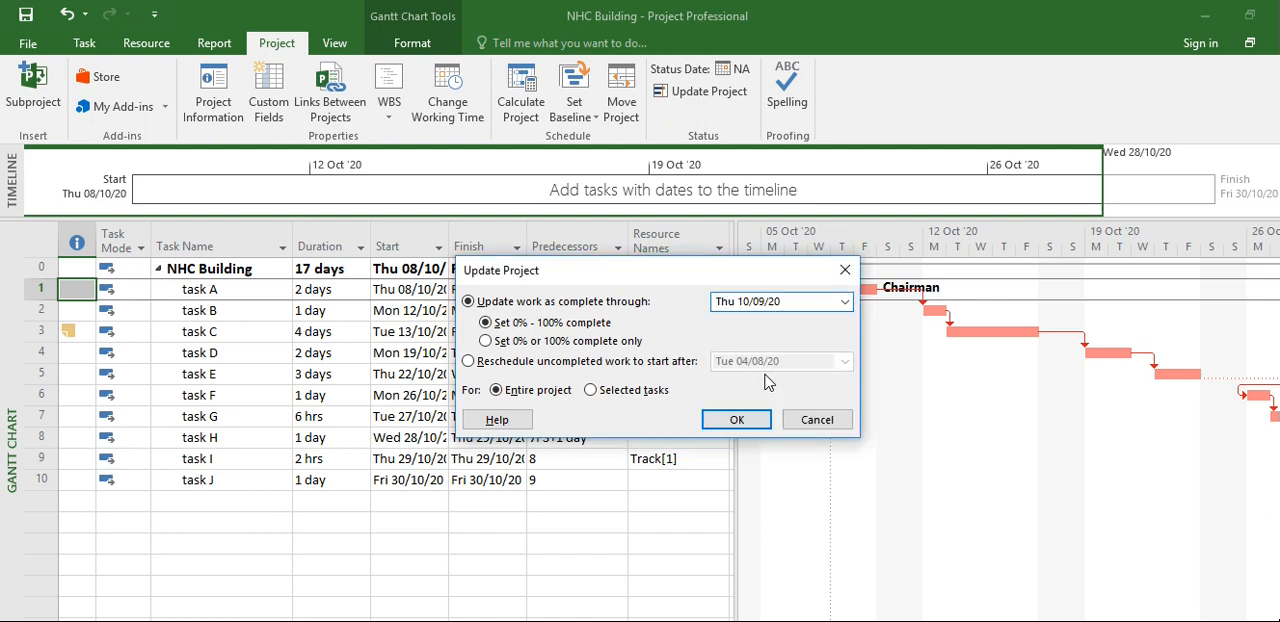
pyautogui.click(844, 301)
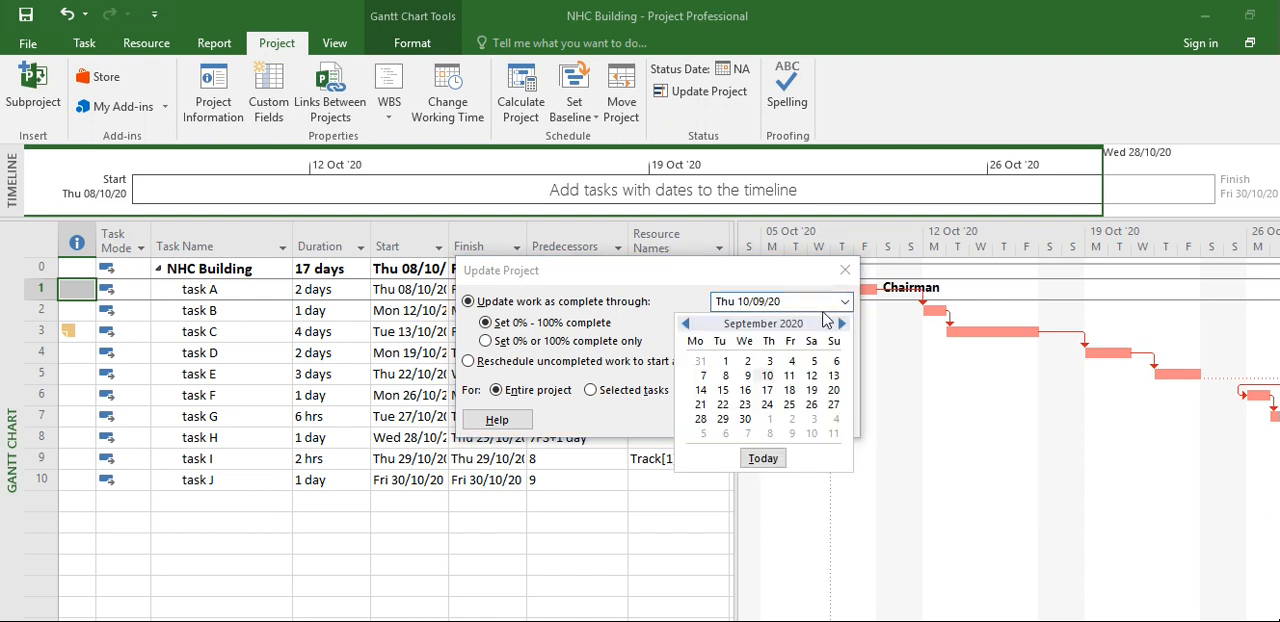
pyautogui.click(841, 323)
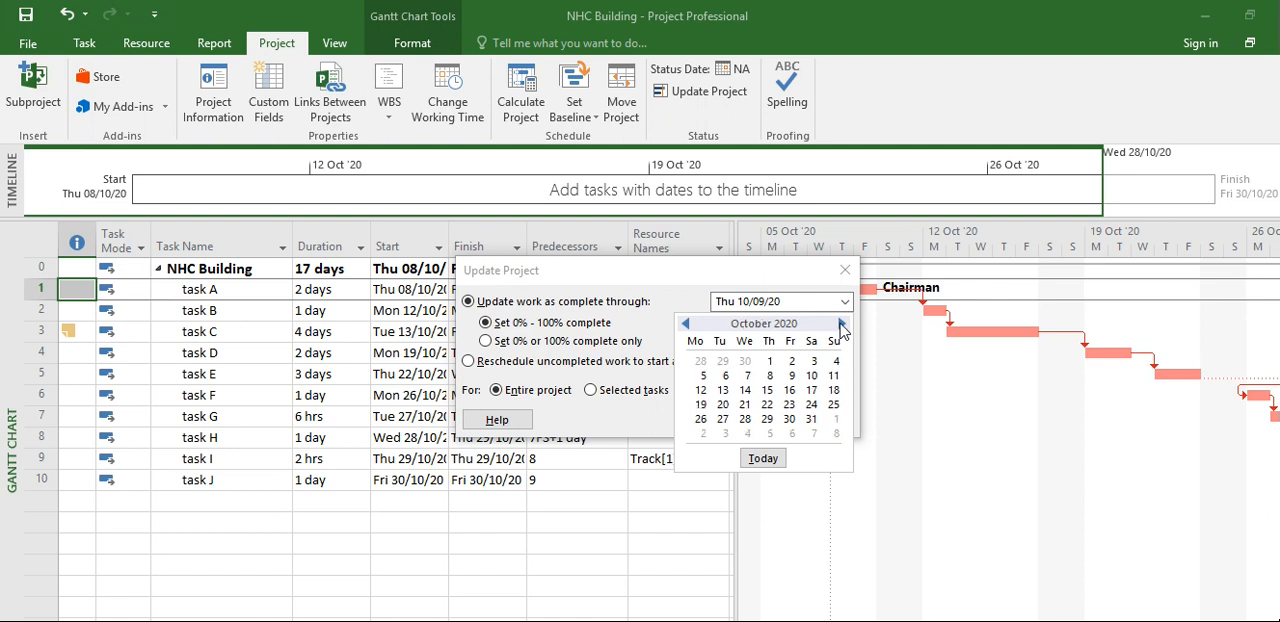
pyautogui.click(814, 377)
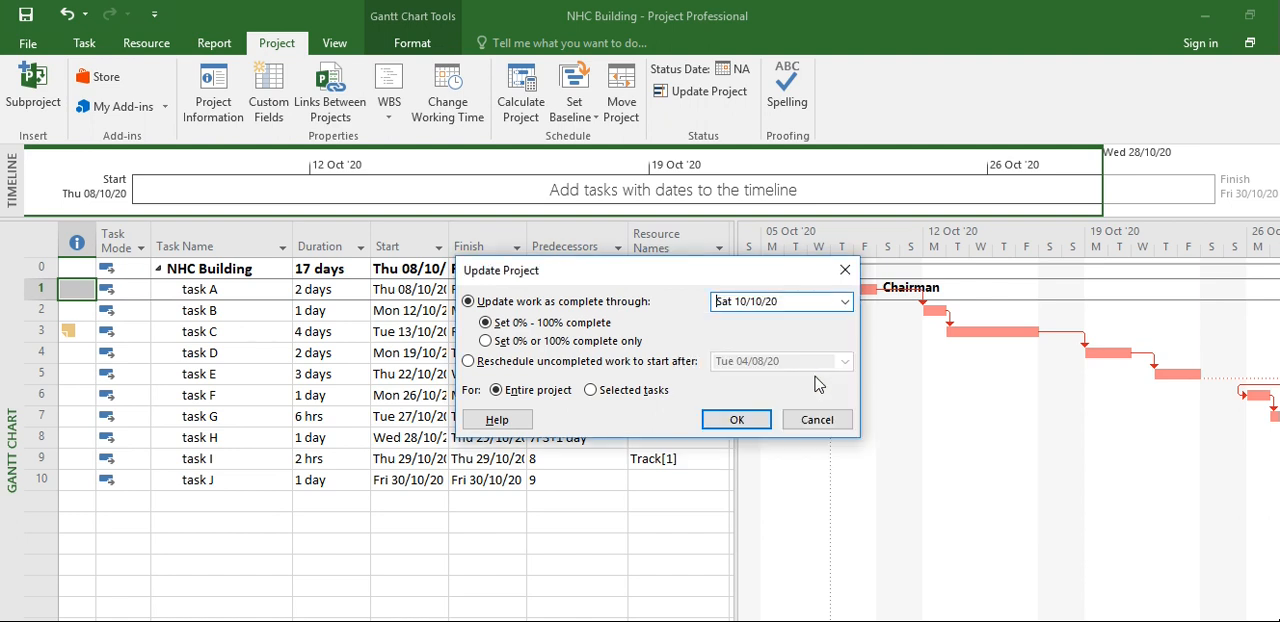
pyautogui.click(737, 421)
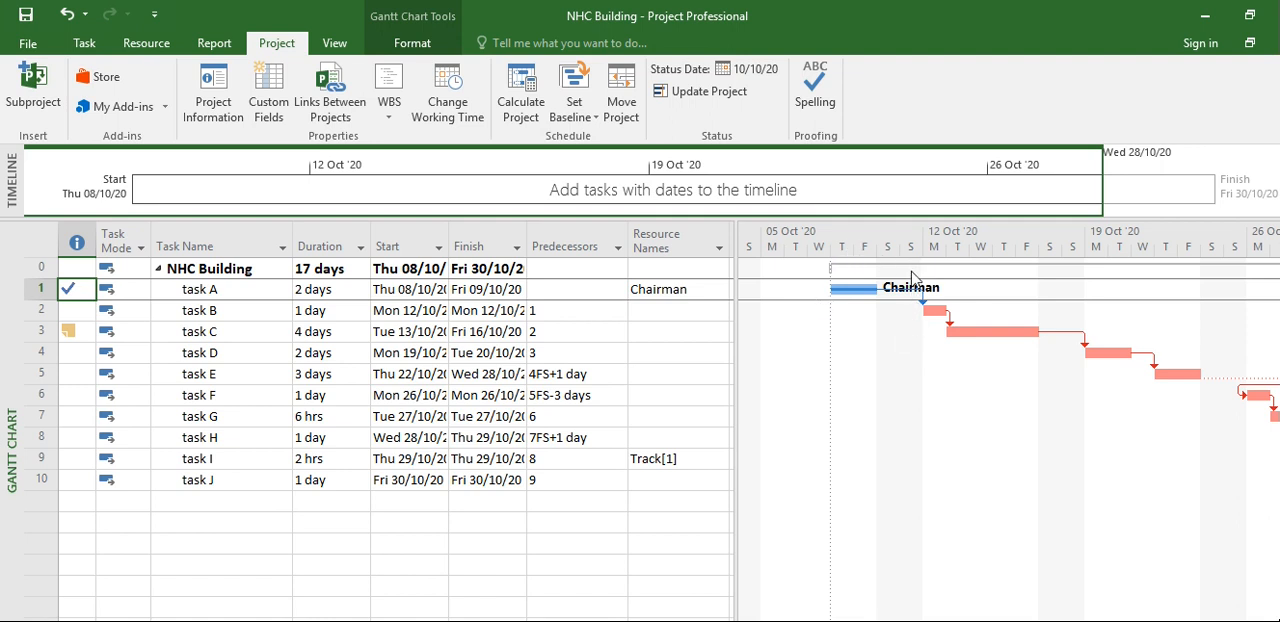
pyautogui.moveTo(68, 291)
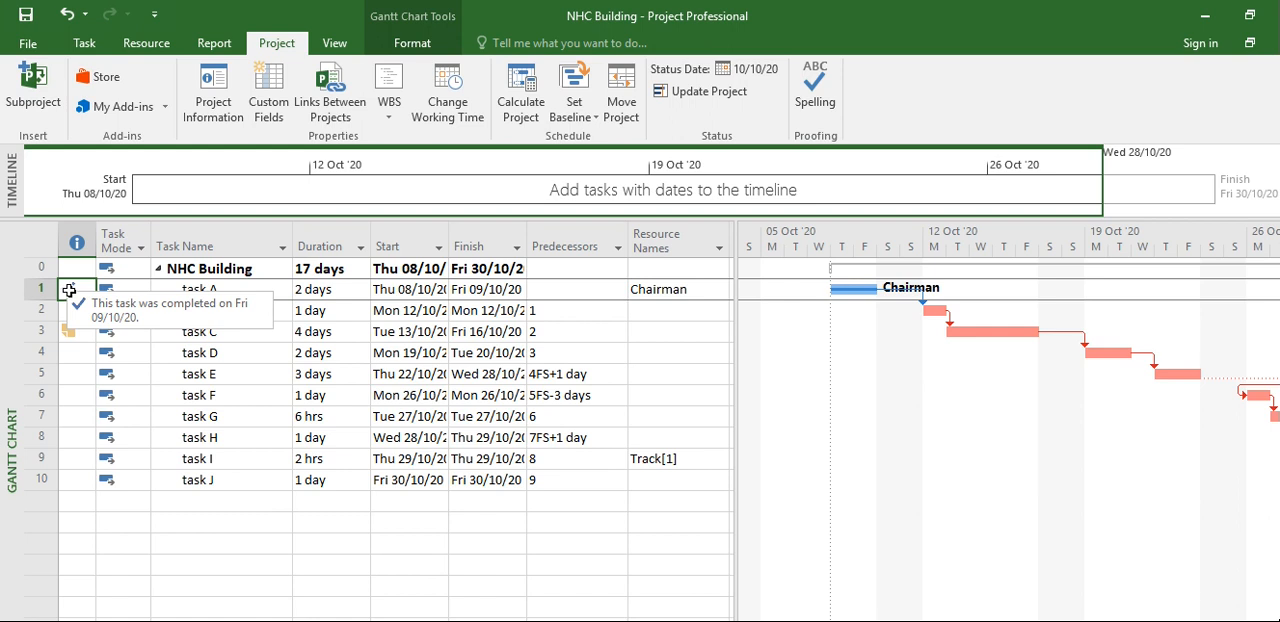
# Clear the saved baseline plan for the entire project
pyautogui.click(597, 120)
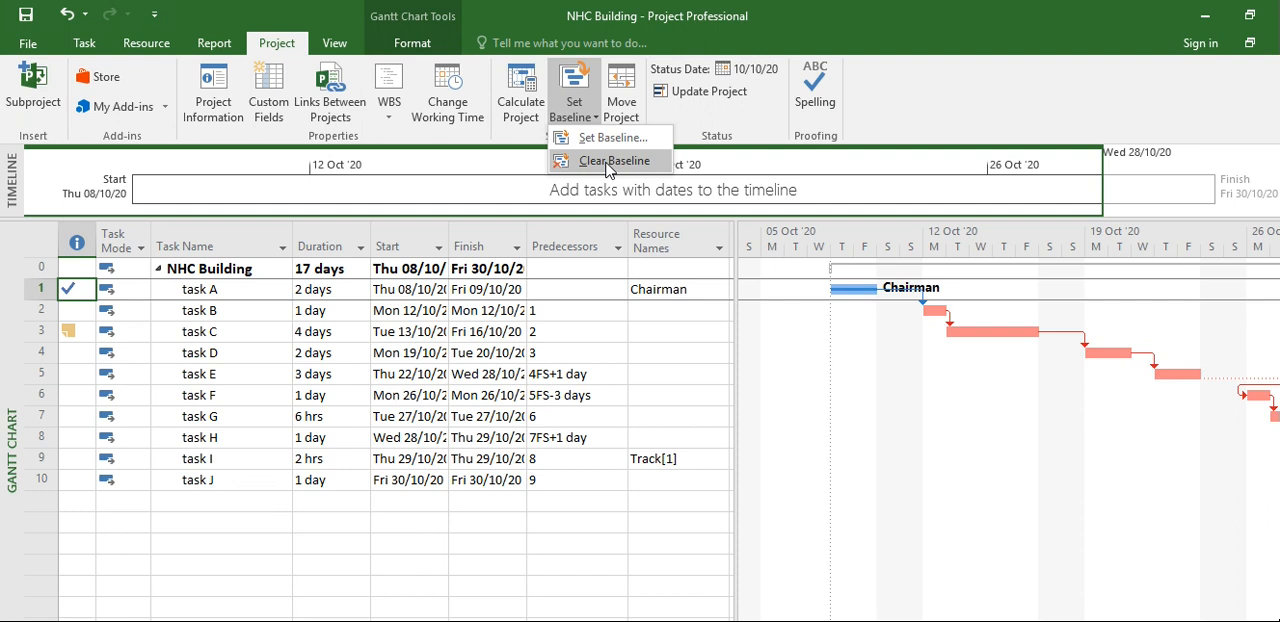
pyautogui.click(612, 161)
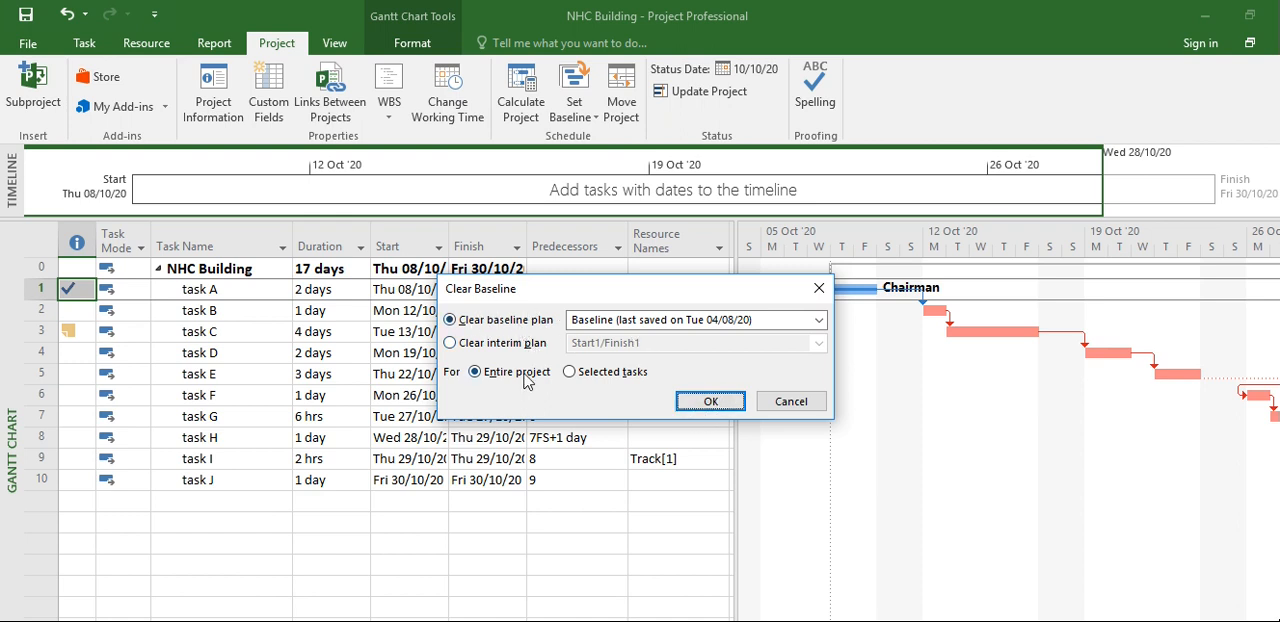
pyautogui.click(710, 401)
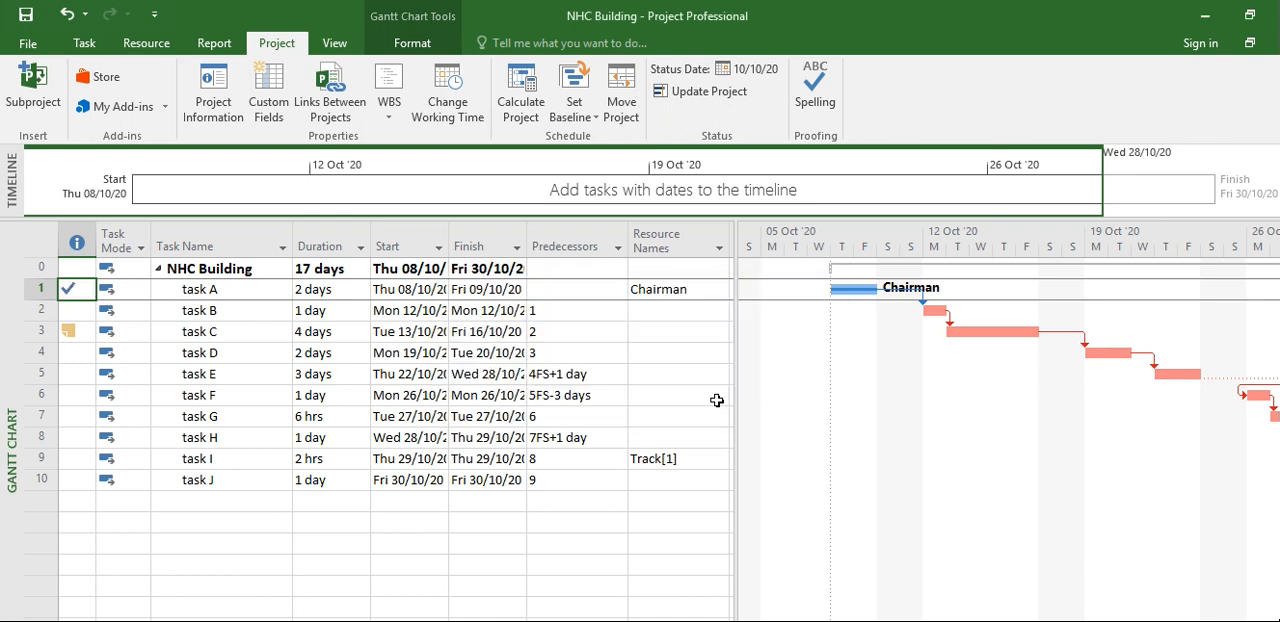